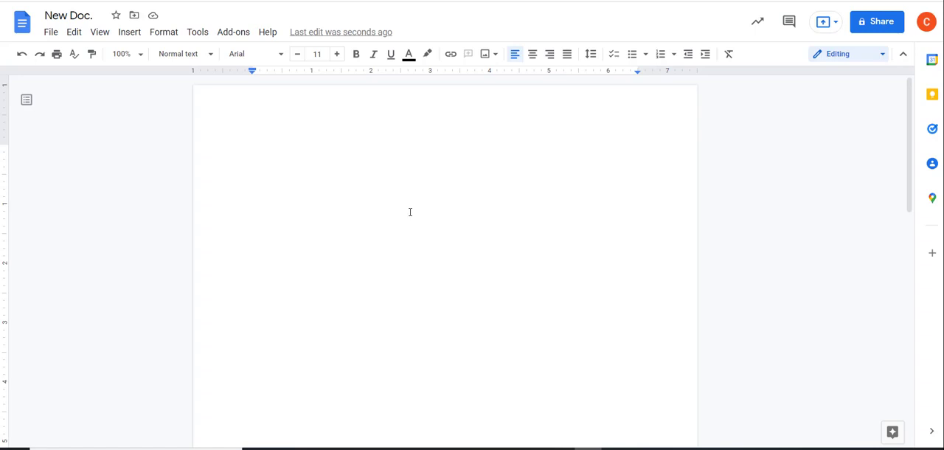
Enter "Title Text" on the first line of the blank document and apply the Title style to it
text(Title Text)
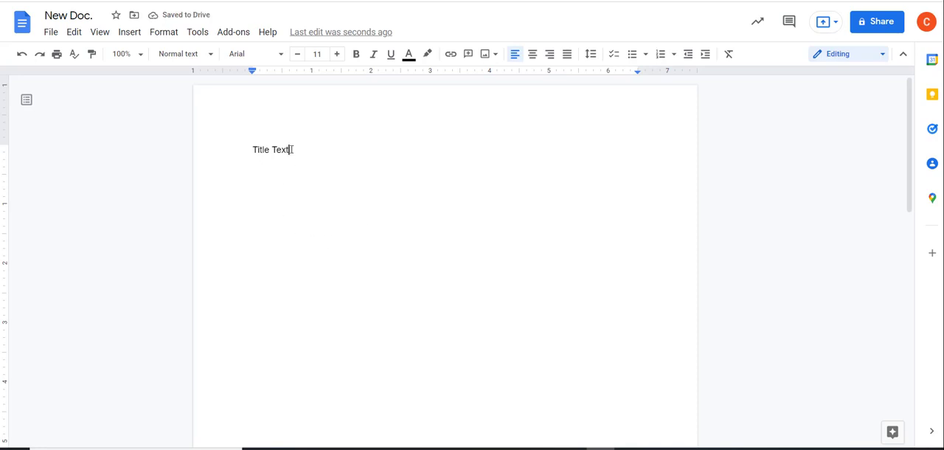
drag(292, 150, 250, 150)
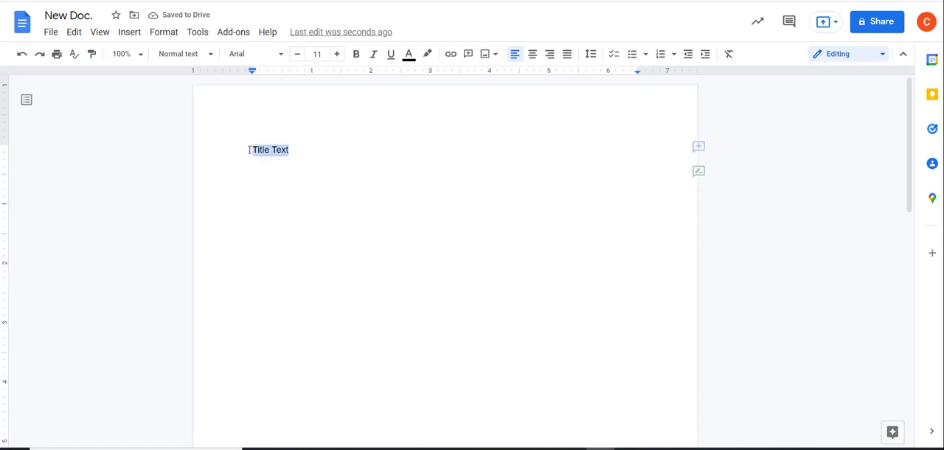
click(189, 53)
click(199, 133)
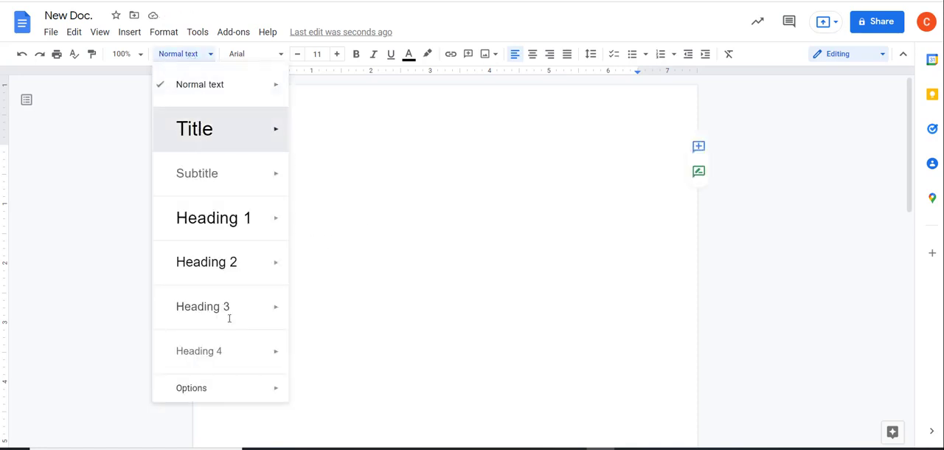
click(276, 241)
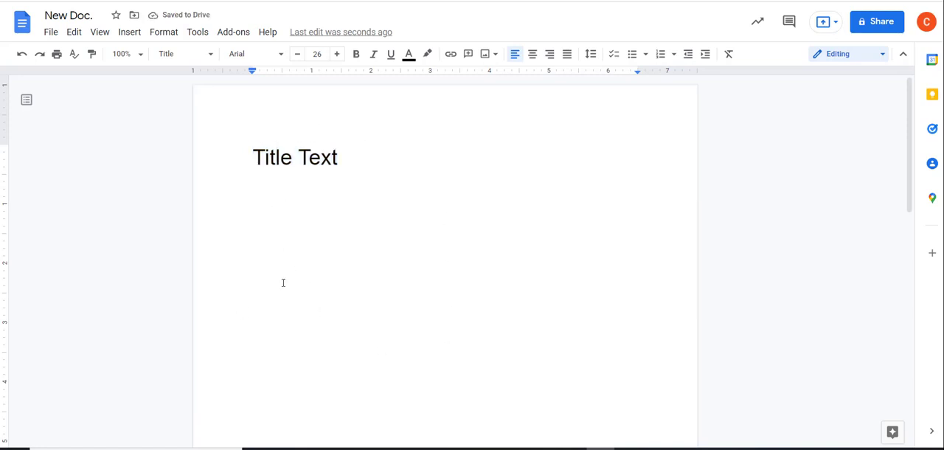
Add a new line below the title and insert a next-page section break there
key(Right)
key(Right)
double_click(381, 154)
click(382, 163)
key(Return)
click(129, 32)
mouse_move(243, 327)
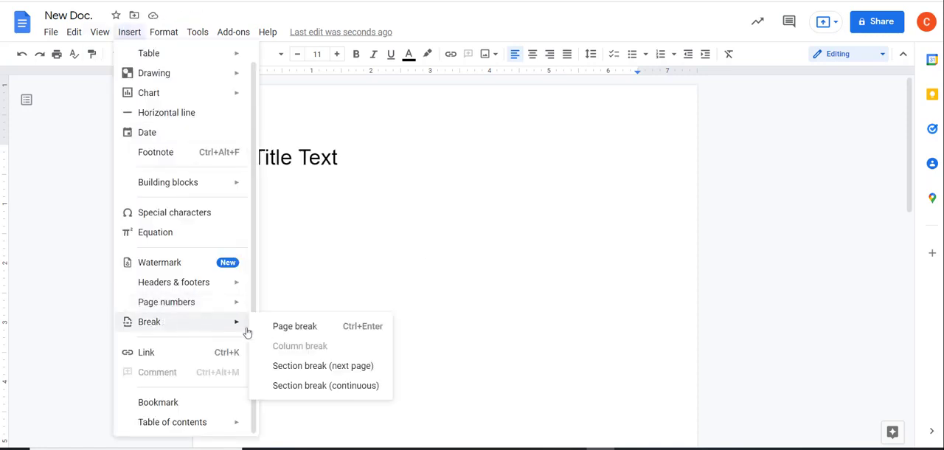
click(351, 362)
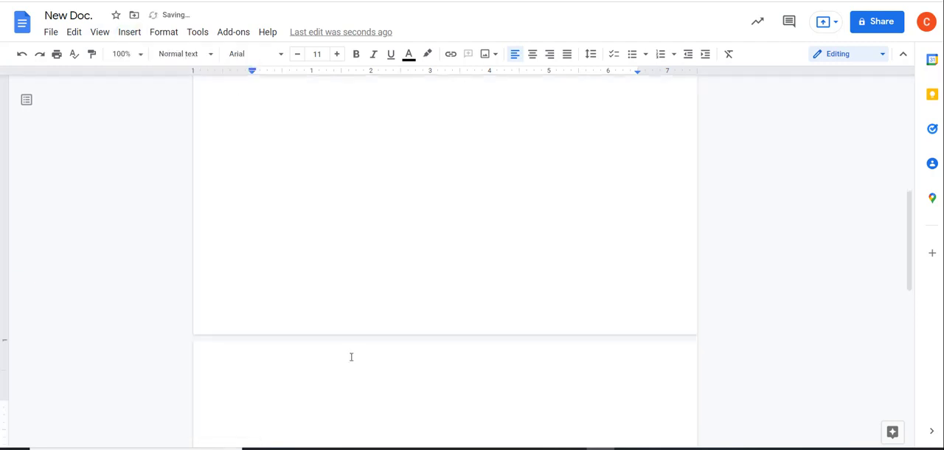
Enter "Heading 2", "Another Heading" and "More headings" on separate lines of the second page
scroll(314, 301, down, 4)
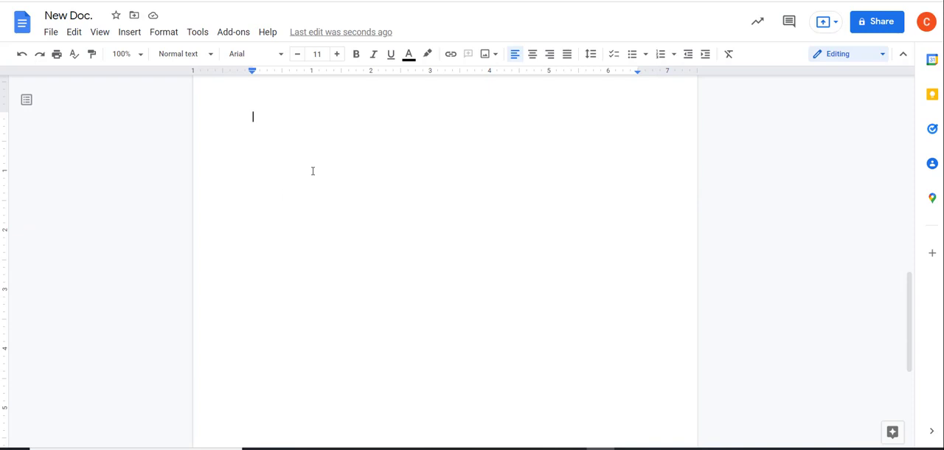
text(Hea)
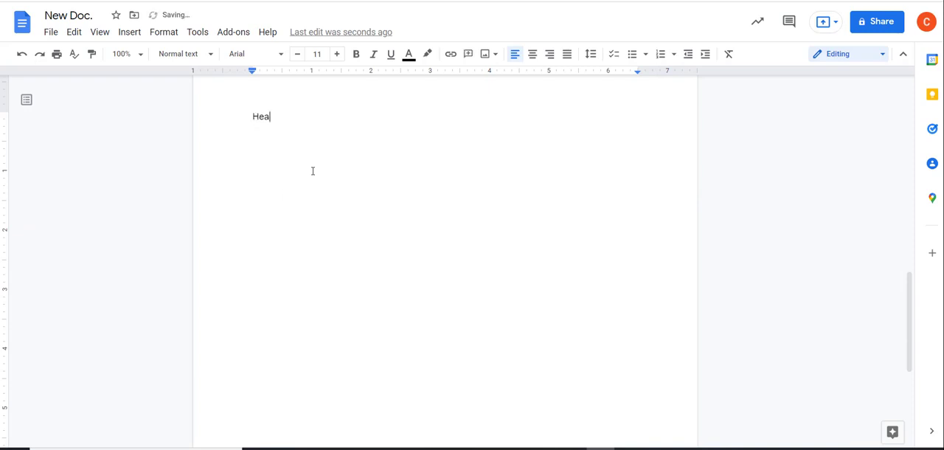
text(ding 2)
key(Return)
text(Another Heading)
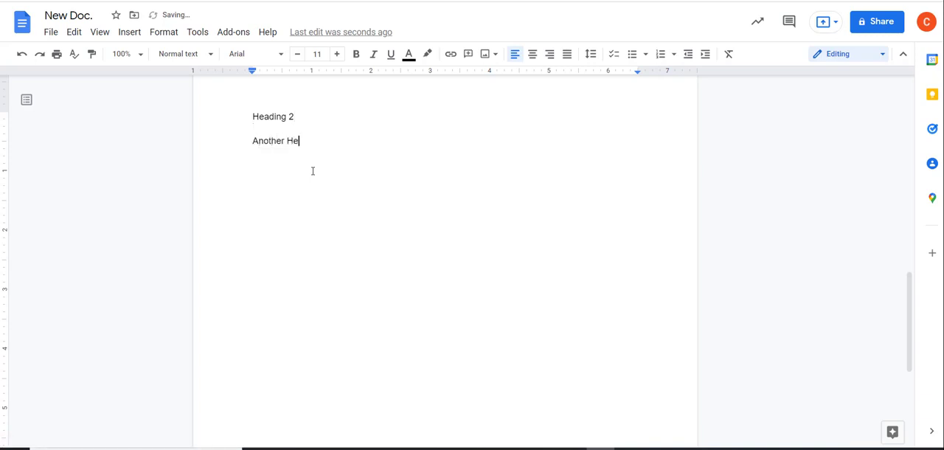
key(Return)
text(An)
key(BackSpace)
key(BackSpace)
text(More headings)
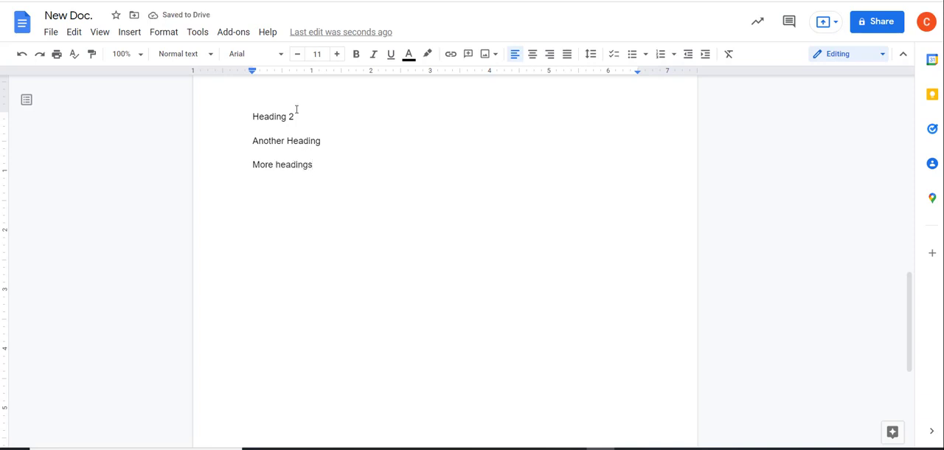
Apply the Heading 2 style to the "Heading 2" line on the second page
shift+click(250, 117)
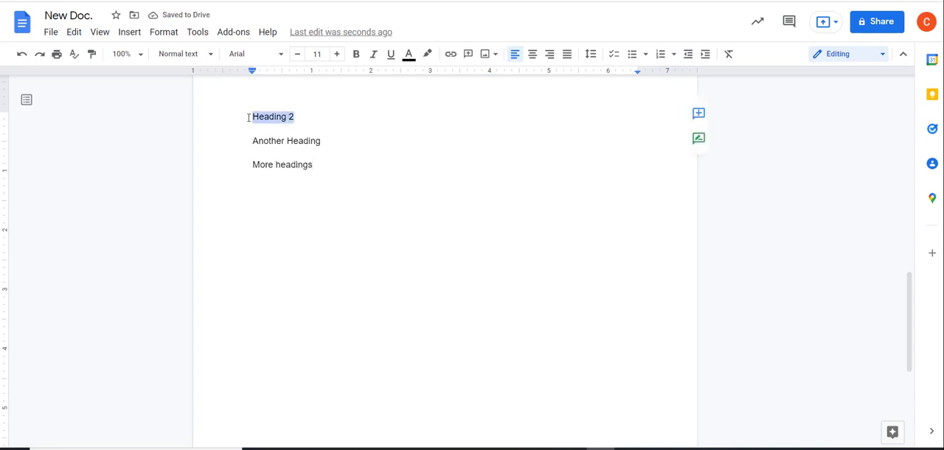
click(174, 57)
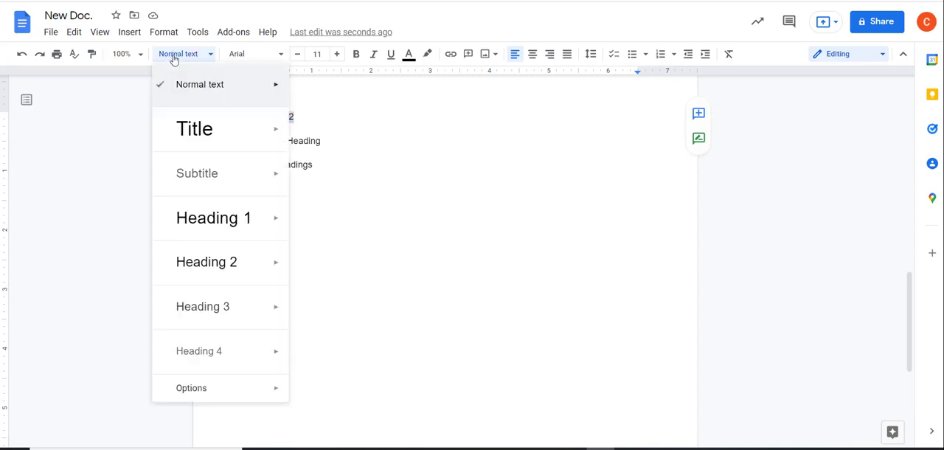
click(208, 263)
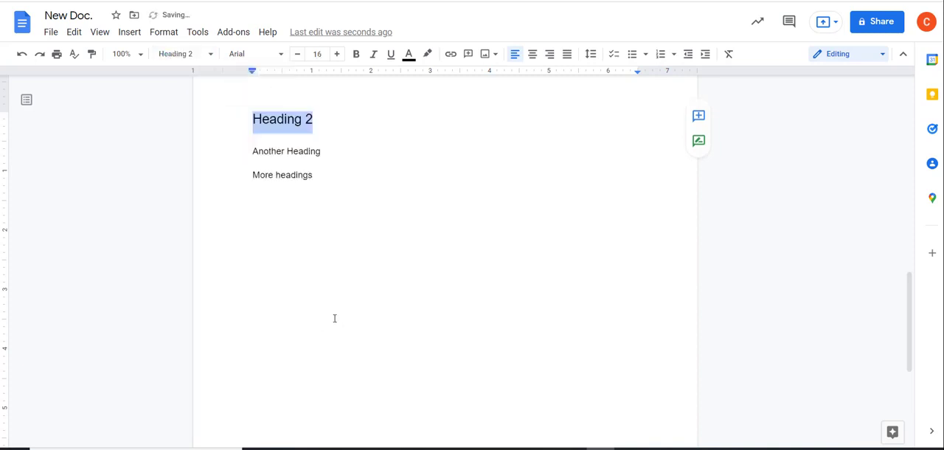
Add an empty line below the "Heading 2" heading and show the document outline
click(253, 165)
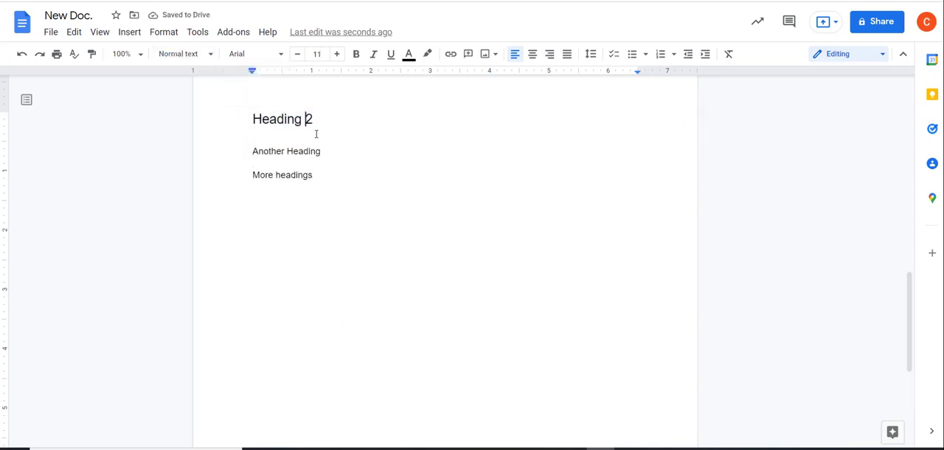
click(333, 120)
key(Return)
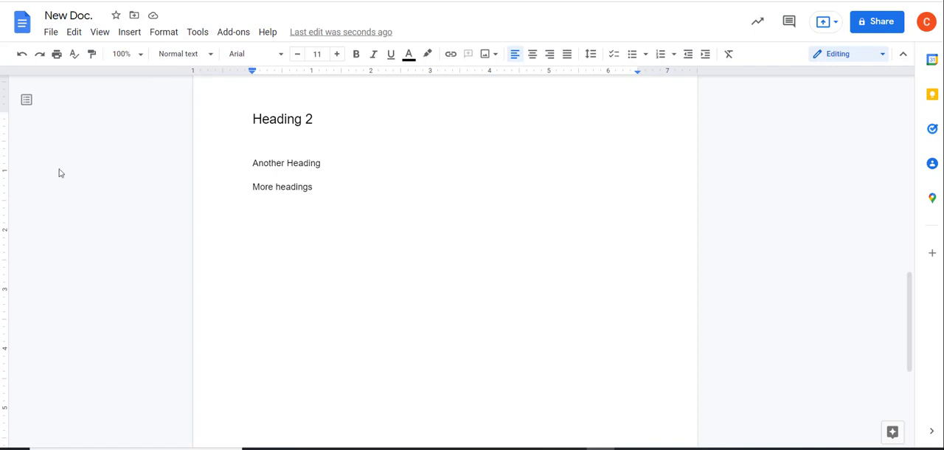
click(28, 100)
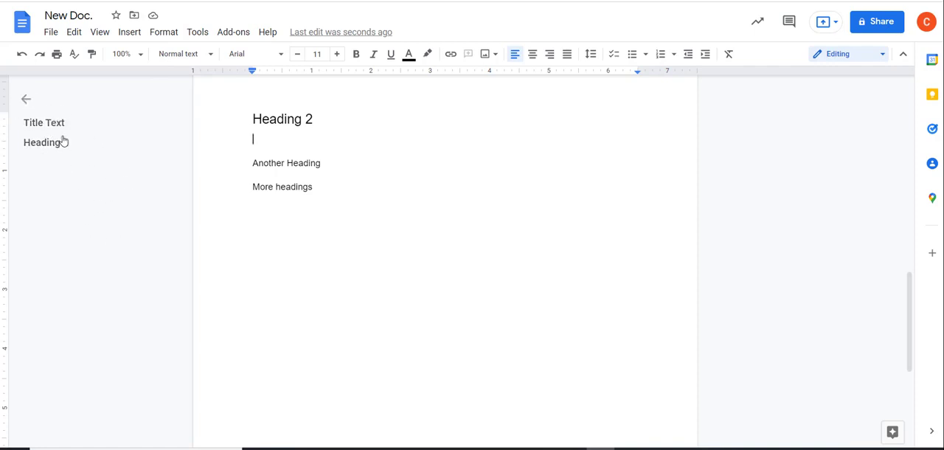
Fill the section under "Heading 2" with three lines, each reading "Text"
text(Text)
key(Return)
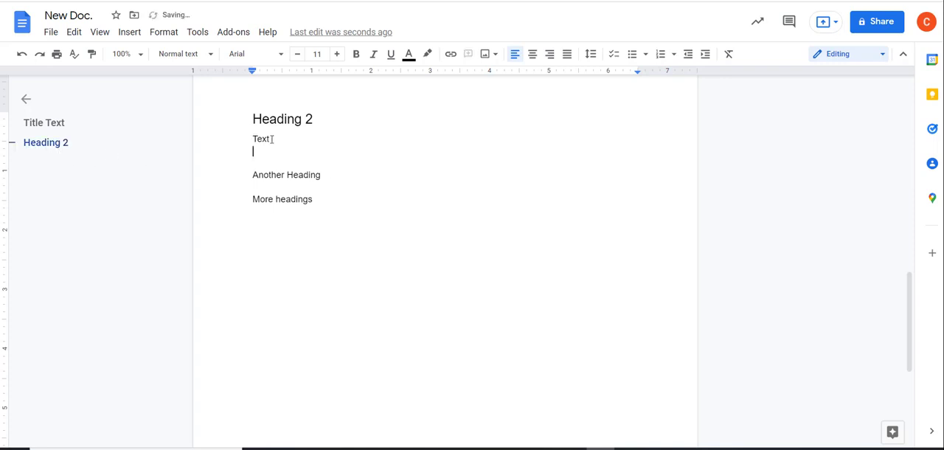
text(Text)
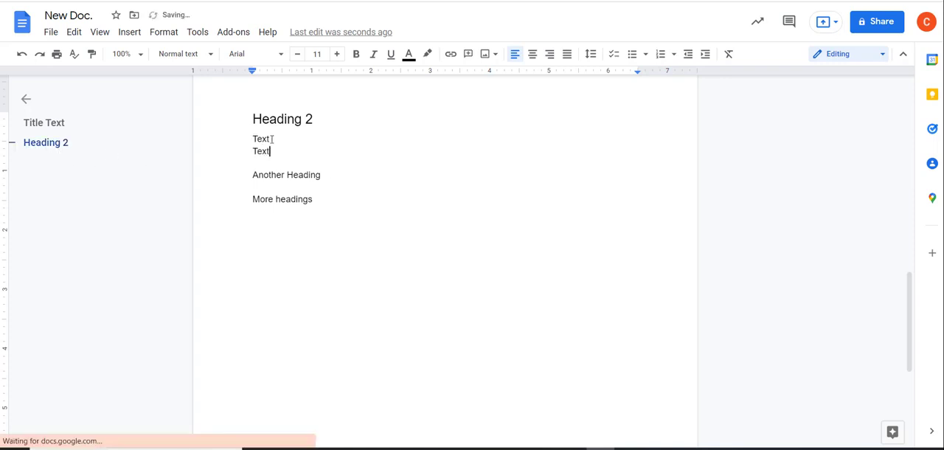
key(Return)
text(Text)
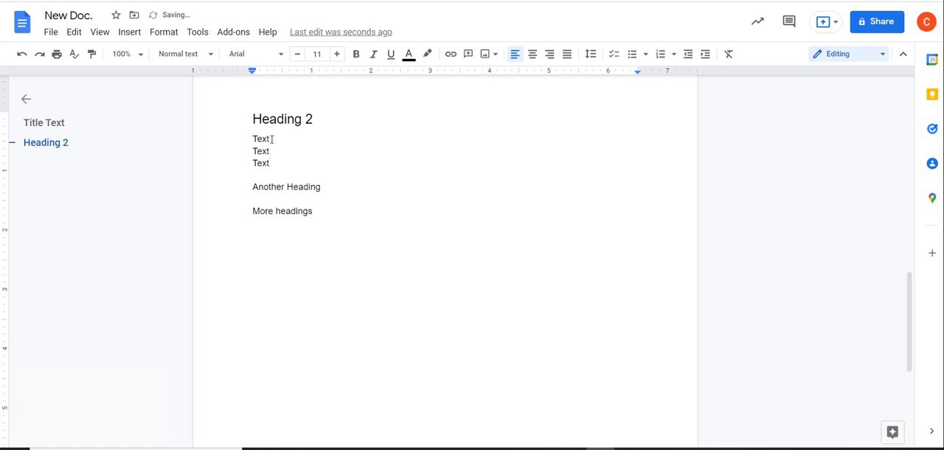
Apply the Heading 2 style to the "Another Heading" and "More headings" lines
drag(329, 190, 226, 185)
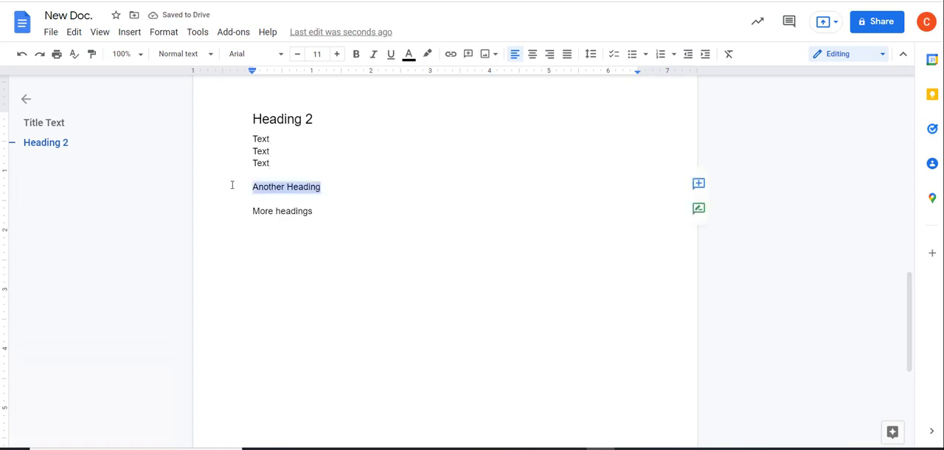
click(195, 54)
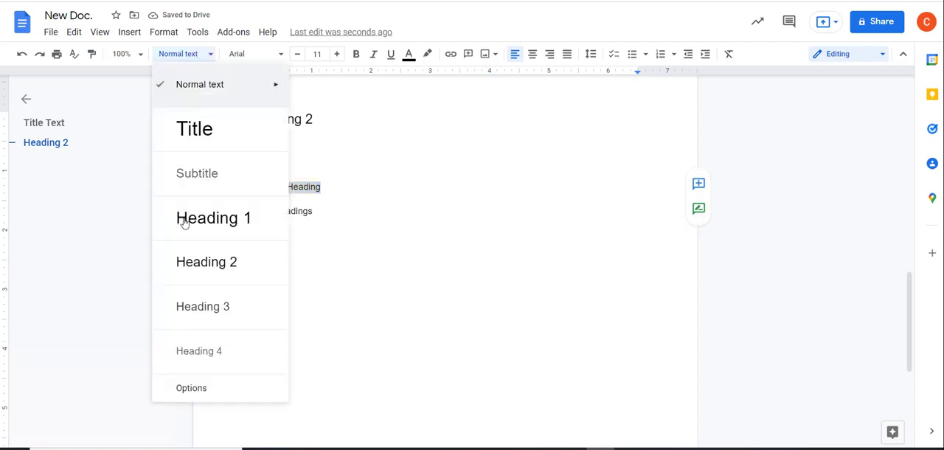
click(186, 265)
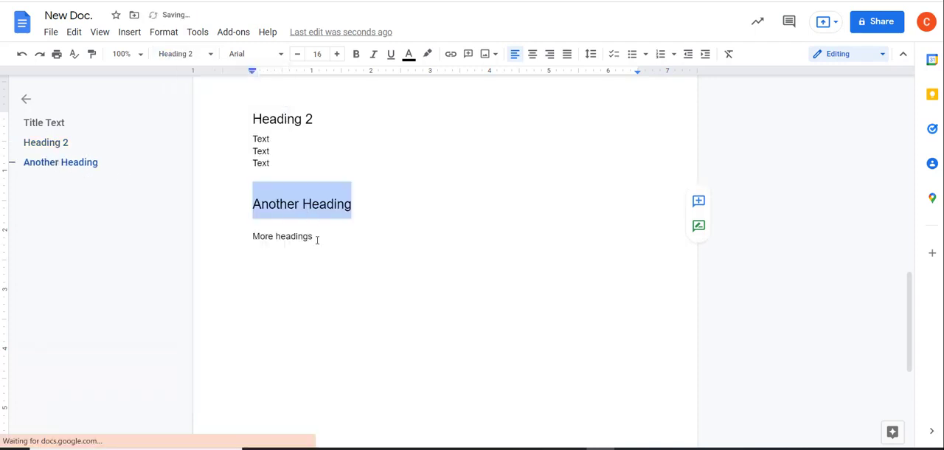
drag(313, 236, 252, 236)
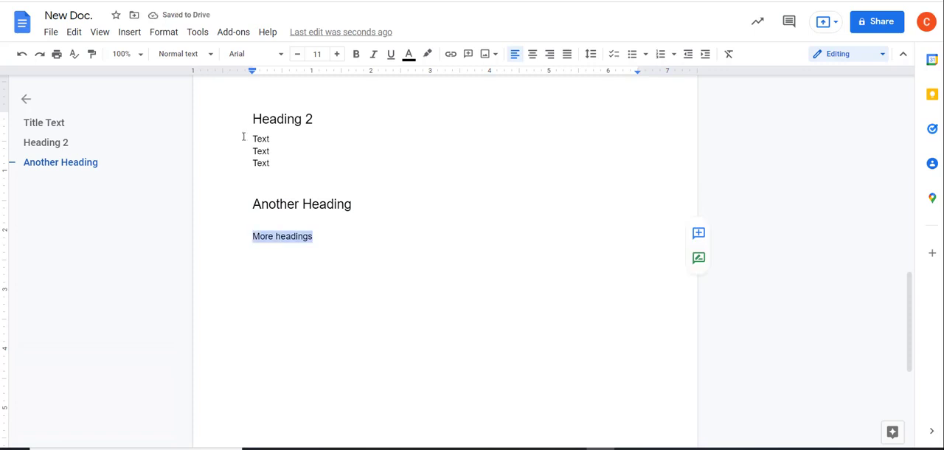
click(193, 58)
click(188, 267)
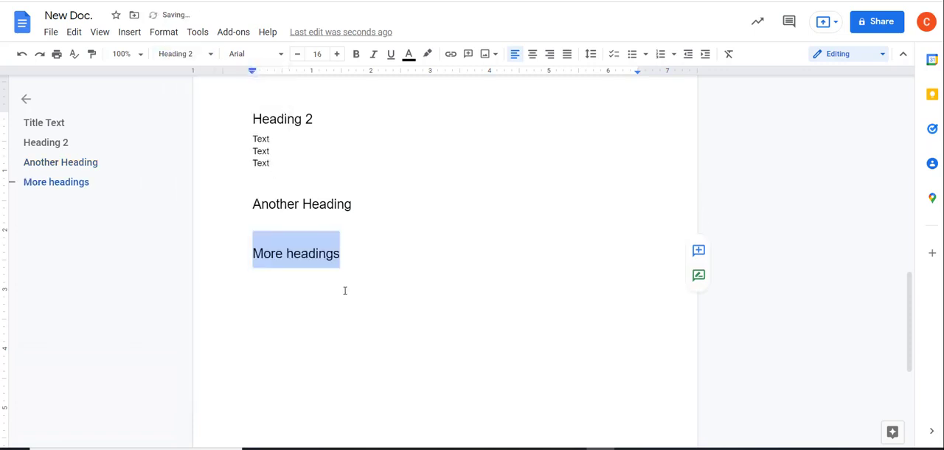
Paste the copied list of three Google how-to titles with YouTube links under "Another Heading"
click(270, 162)
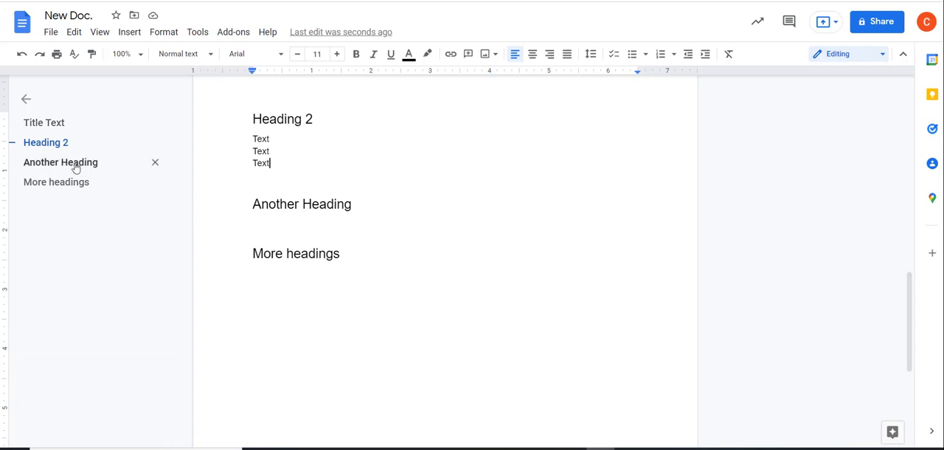
click(275, 154)
click(294, 168)
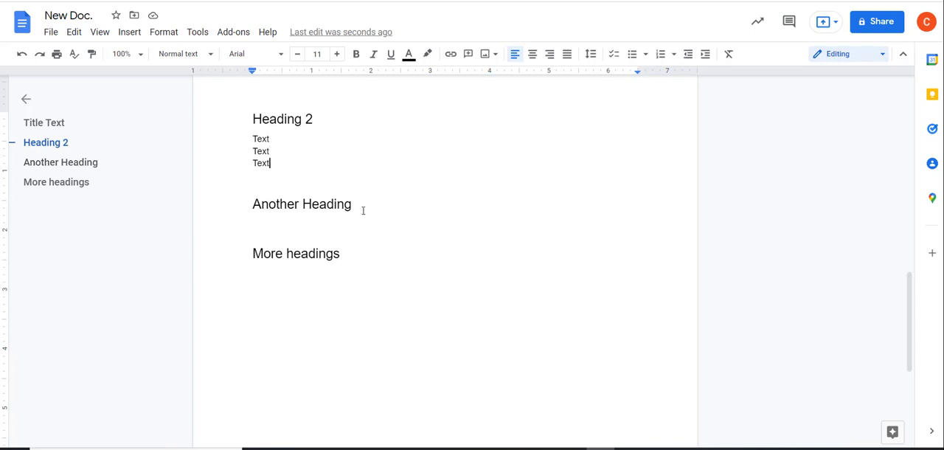
click(354, 227)
text(Add Google Drive Shortcut to Windows Desktop - https://youtu.be/JVevyoUwFmc How to Schedule Send with Gmail - https://youtu.be/YRYVTkWZmCo How to Force Copy Google Files - https://youtu.be/W6JuPJ2cn0c)
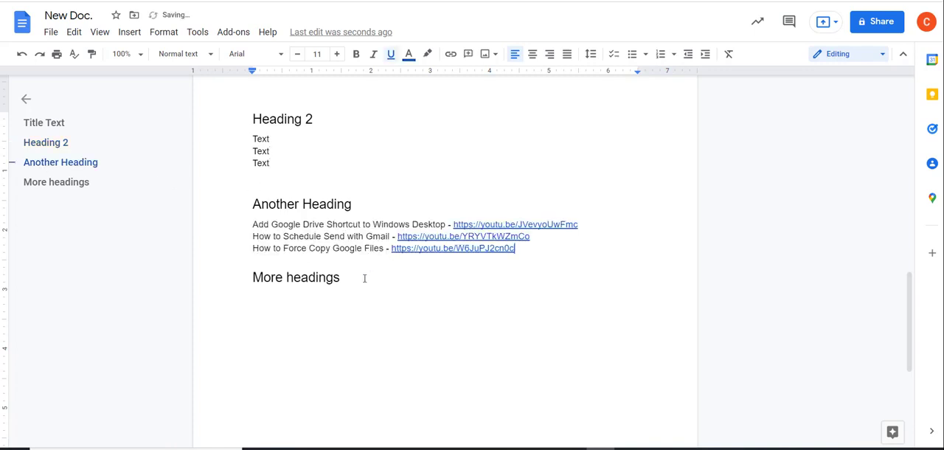
Add a new line under "More headings" and paste the same three-item list of video links there
click(259, 227)
key(Down)
key(Down)
key(Down)
key(End)
key(Return)
text(Add Google Drive Shortcut to Windows Desktop - https://youtu.be/JVevyoUwFmc How to Schedule Send with Gmail - https://youtu.be/YRYVTkWZmCo How to Force Copy Google Files - https://youtu.be/W6JuPJ2cn0c)
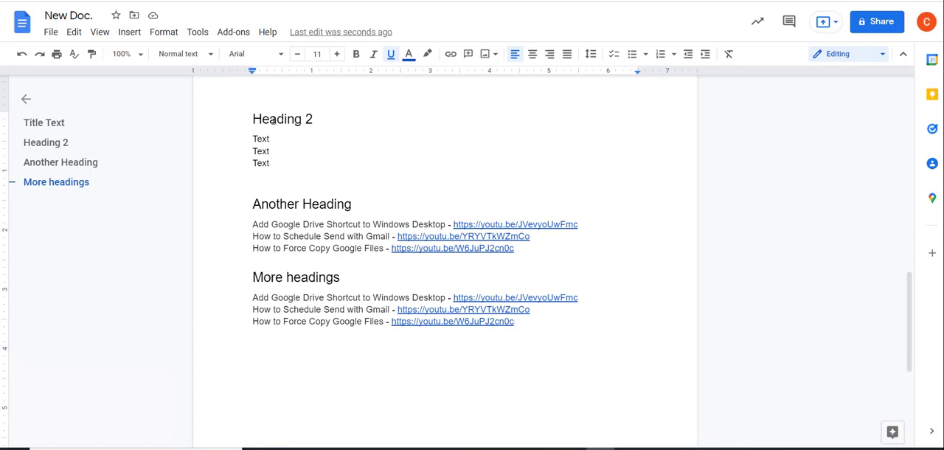
Insert a table of contents with blue links below the title on the first page
scroll(335, 309, up, 10)
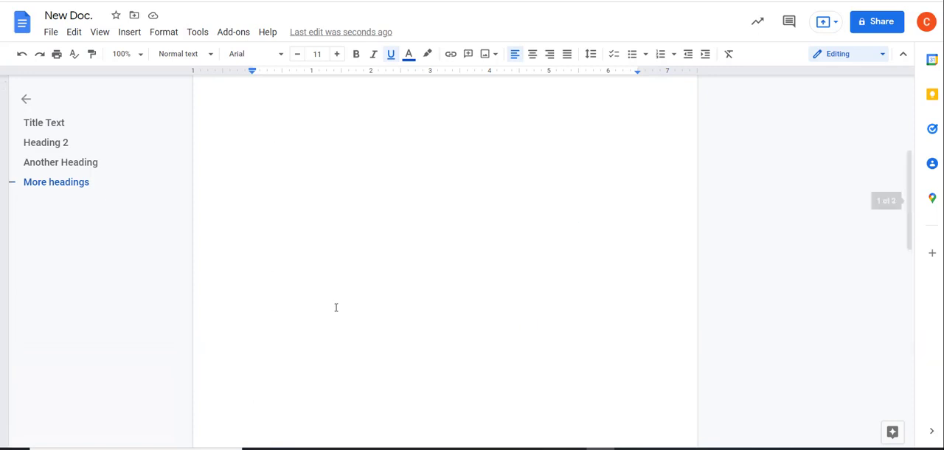
click(259, 212)
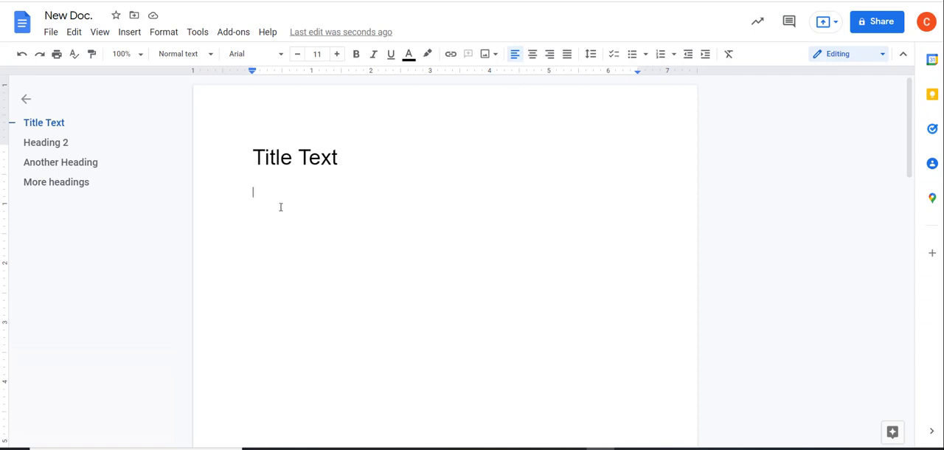
click(129, 32)
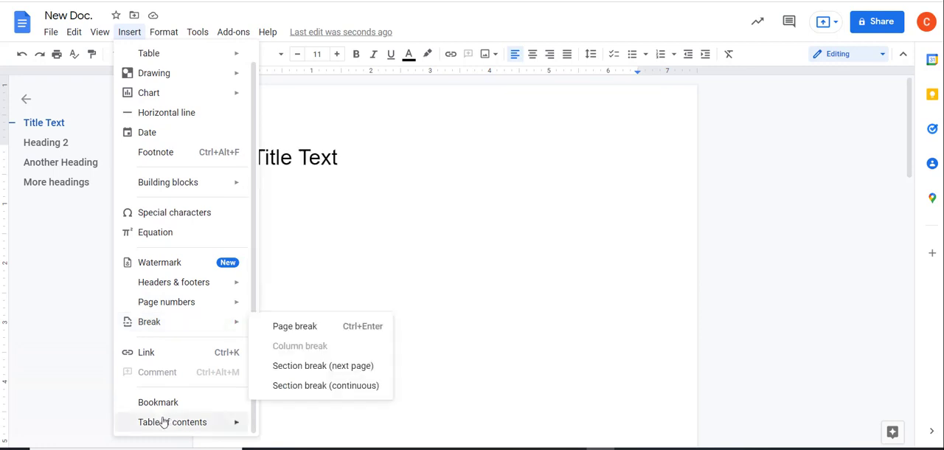
mouse_move(162, 424)
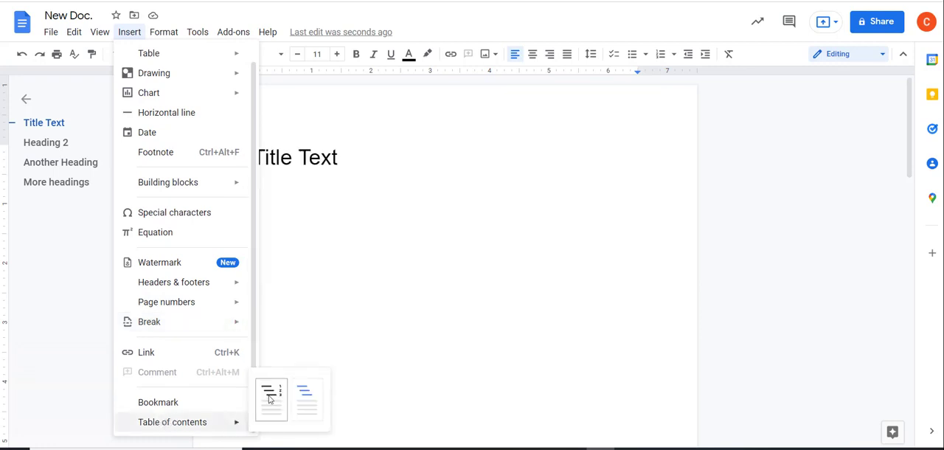
click(306, 397)
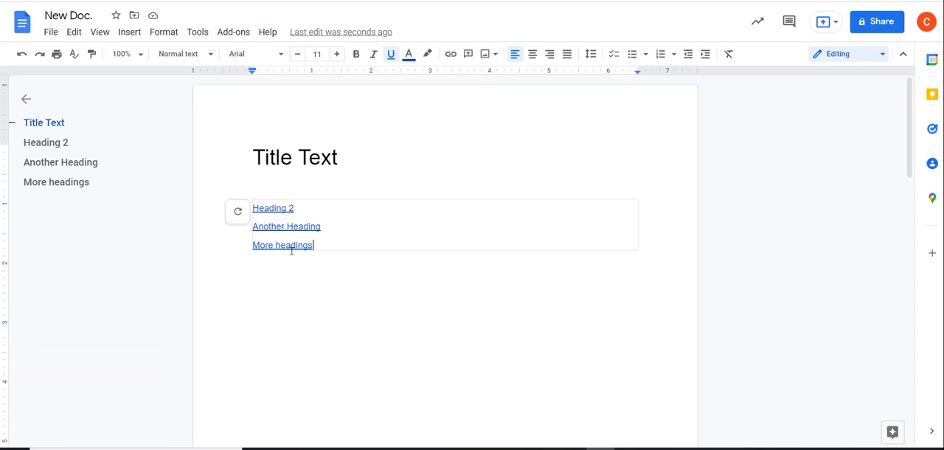
click(347, 281)
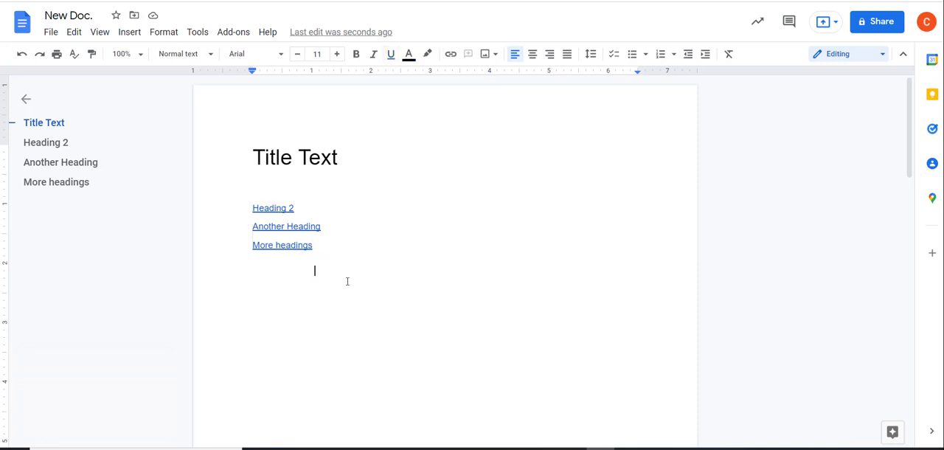
Follow the "Heading 2" link in the table of contents to its section
click(285, 208)
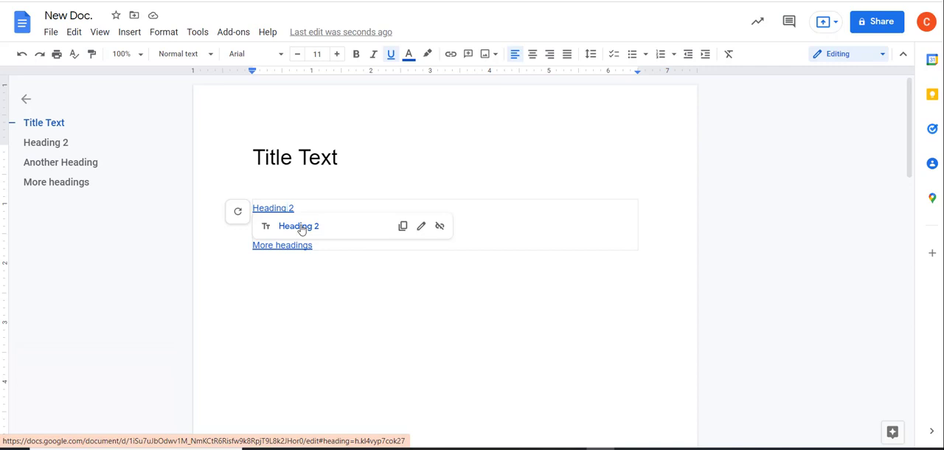
click(301, 228)
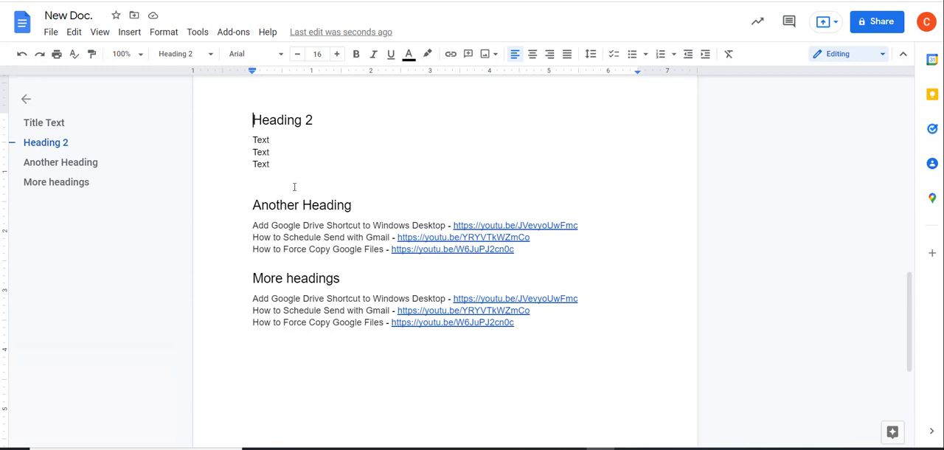
Add the line "Even more headings" below the video link list under "More headings", followed by a new empty line
click(325, 364)
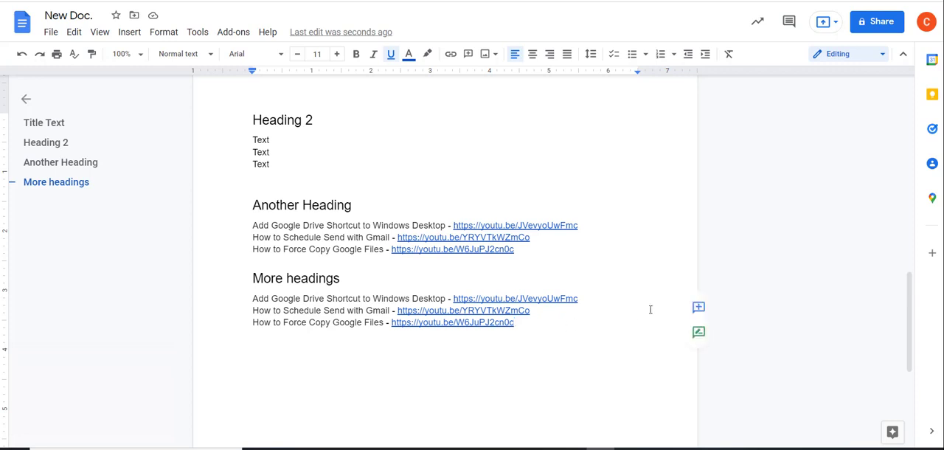
key(Return)
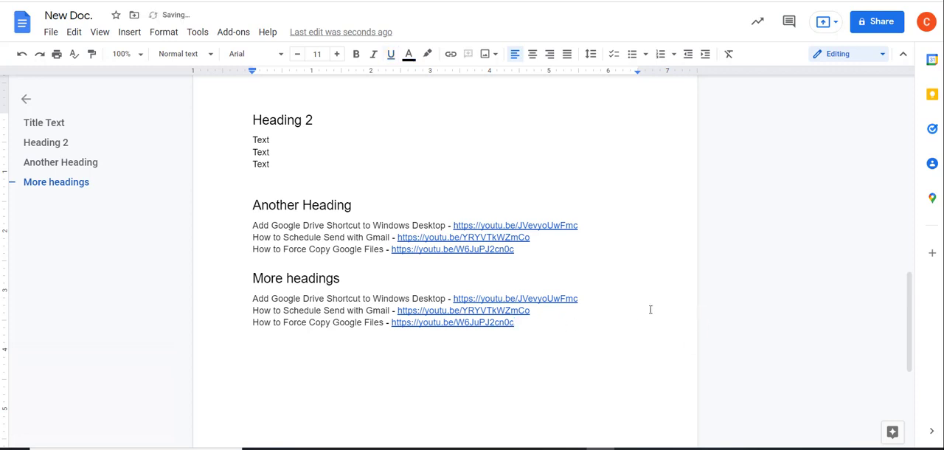
text(Even more headings)
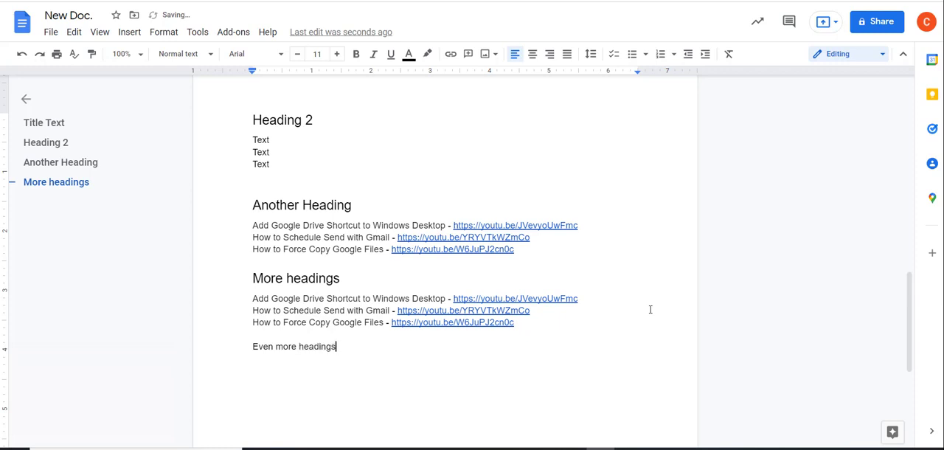
key(Return)
Apply the Heading 2 style to the "Even more headings" line
drag(337, 347, 253, 347)
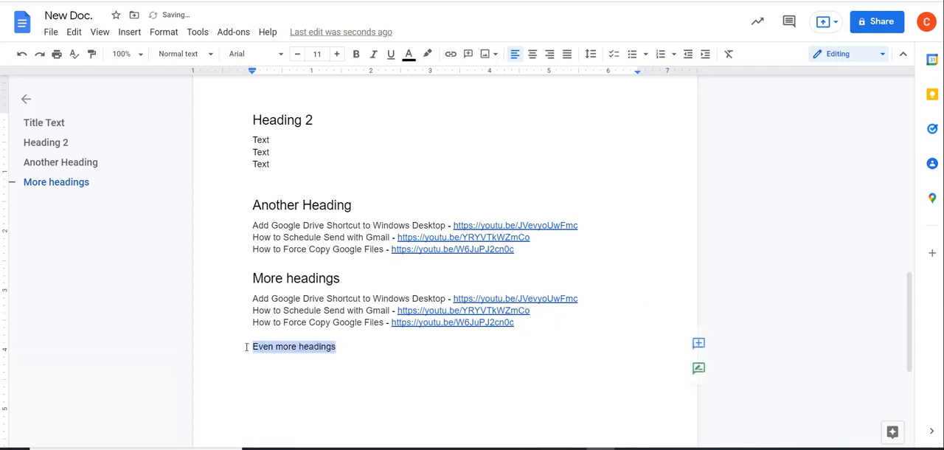
click(184, 54)
click(224, 264)
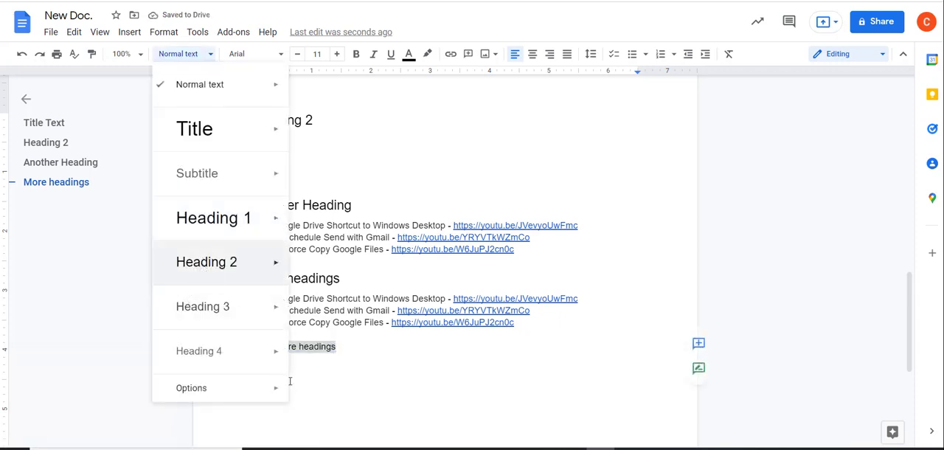
Paste the copied three-item list of video links on the empty line under "Even more headings"
click(293, 403)
double_click(293, 402)
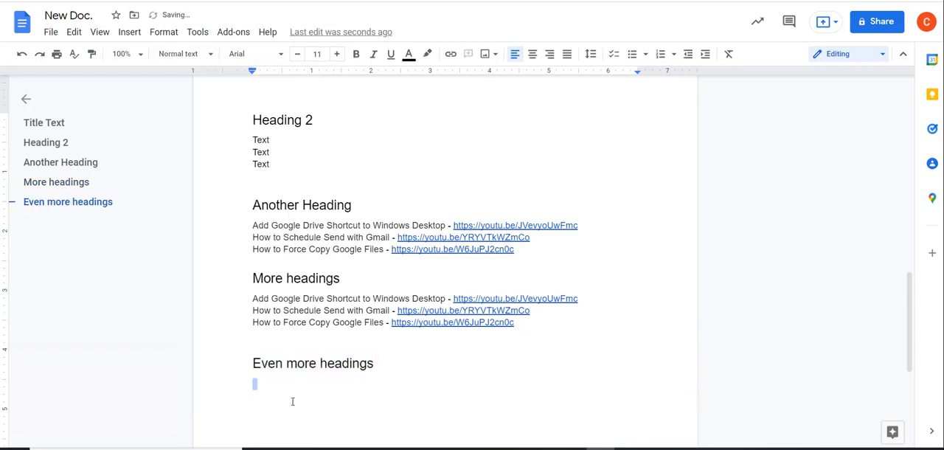
click(270, 388)
text(Add Google Drive Shortcut to Windows Desktop - https://youtu.be/JVevyoUwFmc How to Schedule Send with Gmail - https://youtu.be/YRYVTkWZmCo How to Force Copy Google Files - https://youtu.be/W6JuPJ2cn0c)
Update the table of contents on the first page to include the "Even more headings" section
scroll(343, 384, up, 2)
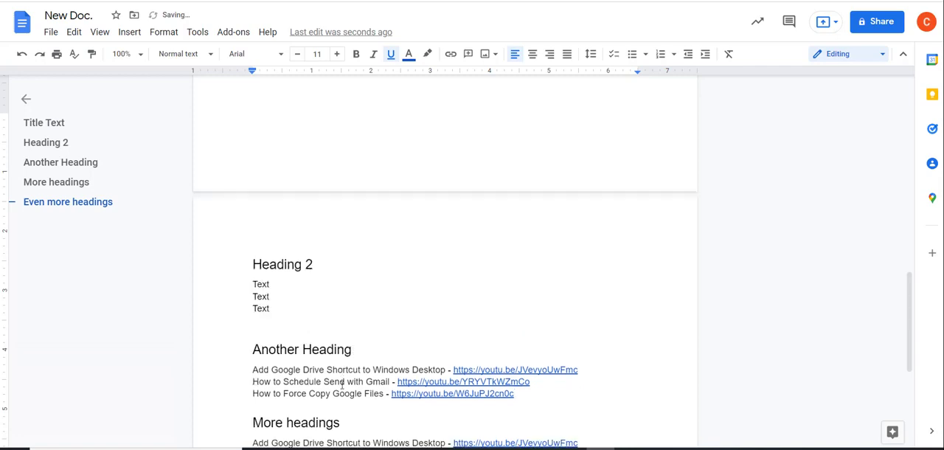
scroll(342, 384, up, 8)
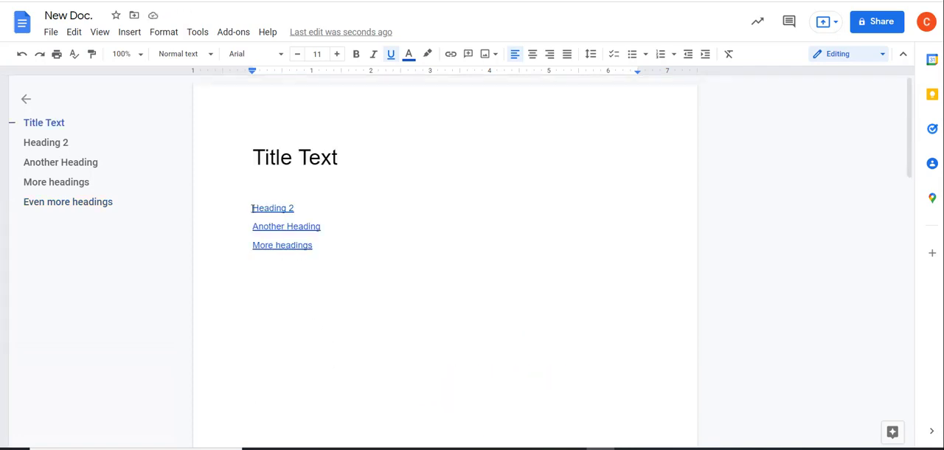
click(253, 208)
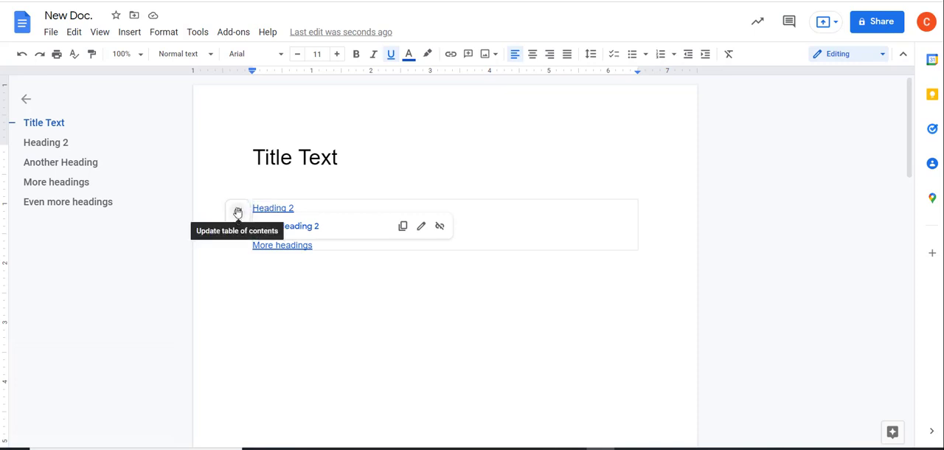
click(238, 212)
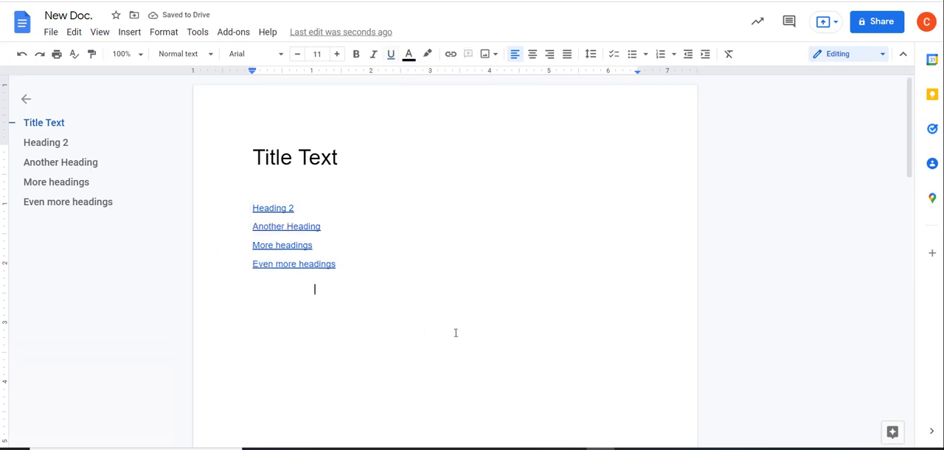
Review the last sections of the document and refresh the first-page table of contents once more
scroll(455, 333, down, 15)
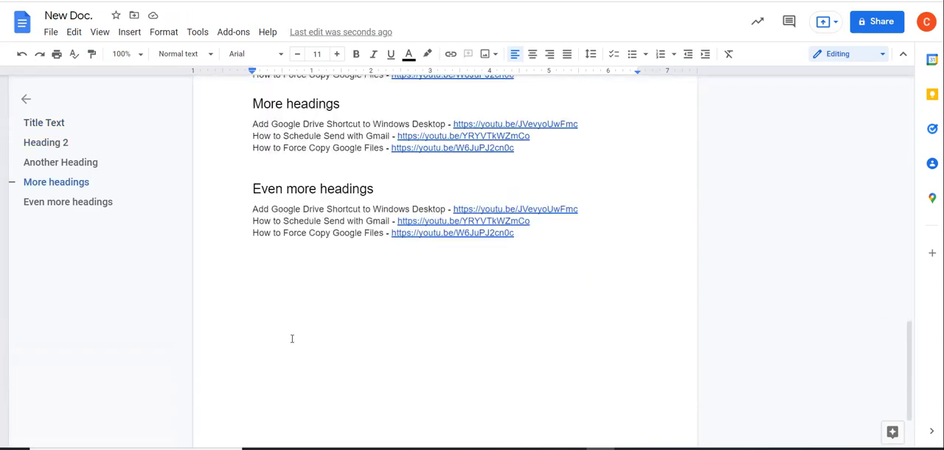
scroll(295, 335, up, 15)
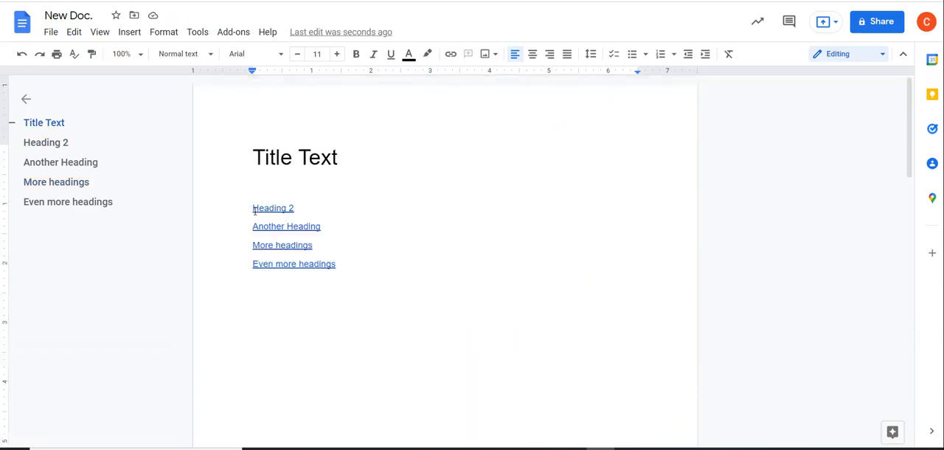
click(270, 208)
scroll(351, 317, down, 15)
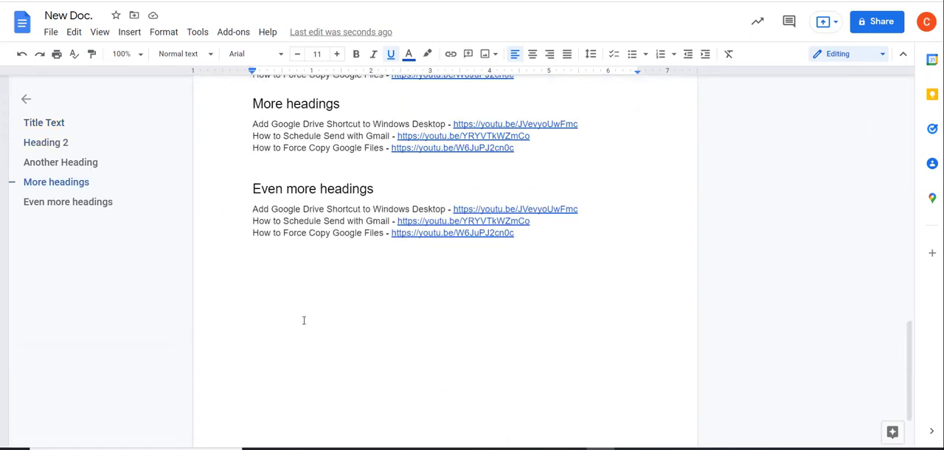
scroll(303, 321, up, 15)
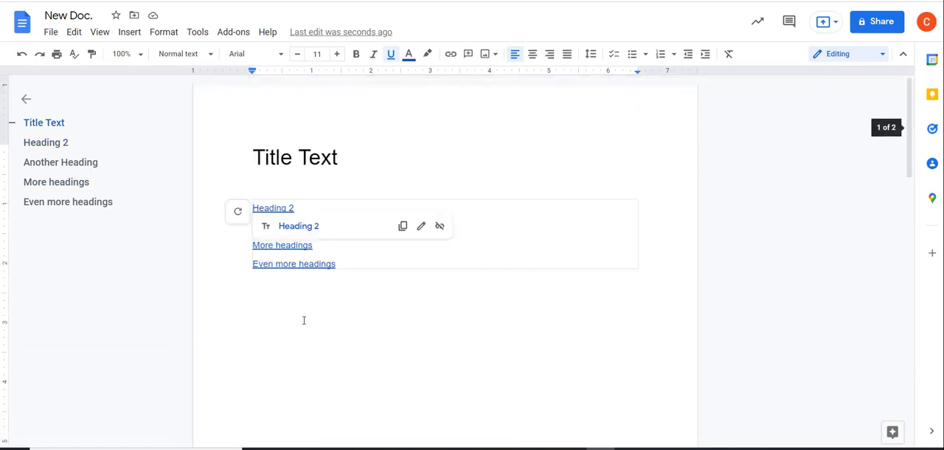
click(237, 212)
click(327, 289)
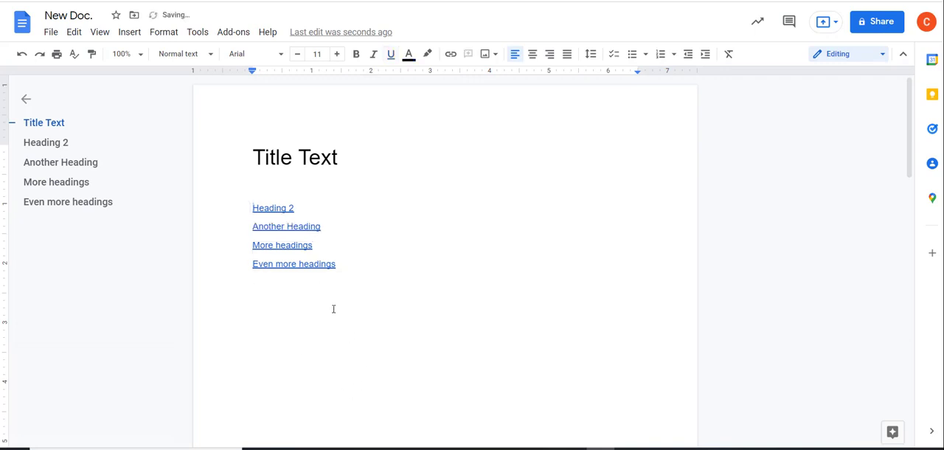